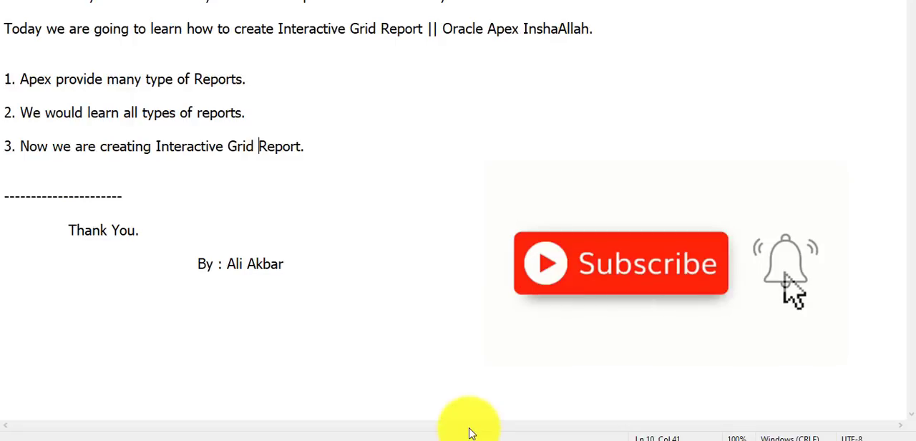
Add a line below item 3 of the notes reading "end user can update or insert or delete record from report .but in"
click(370, 139)
key(Return)
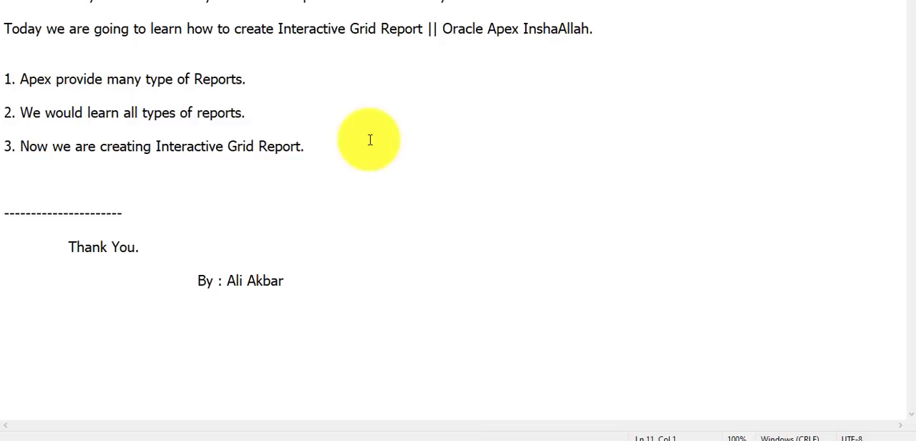
key(Return)
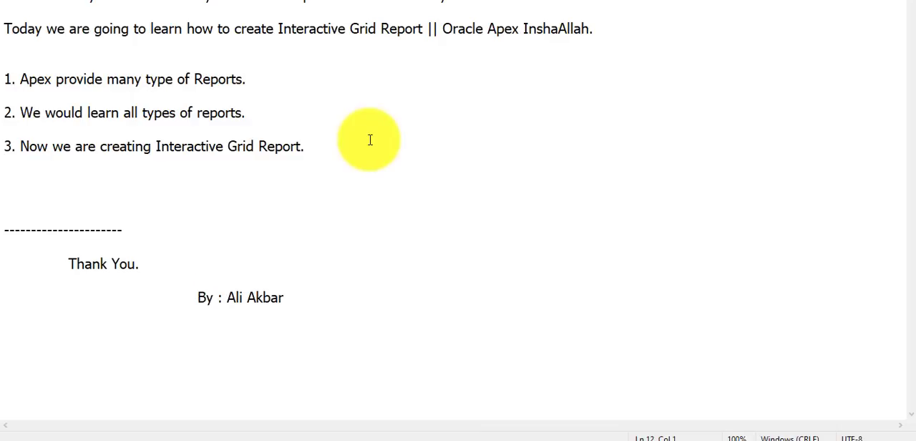
text(end user can)
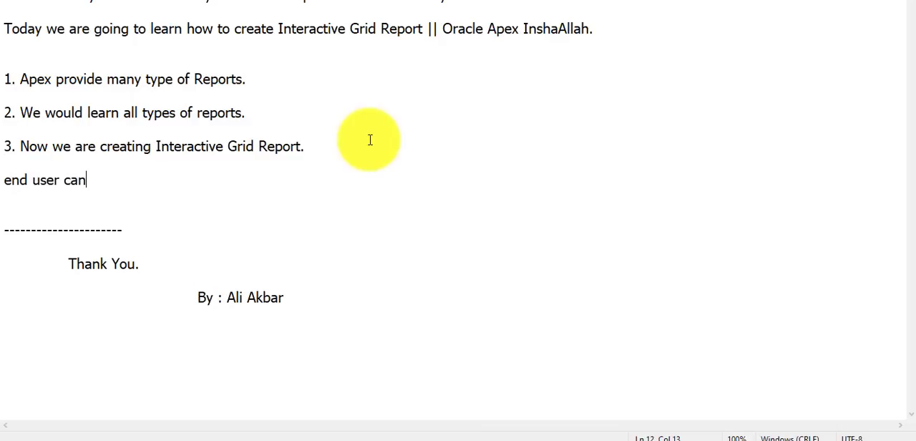
text( update or insert or)
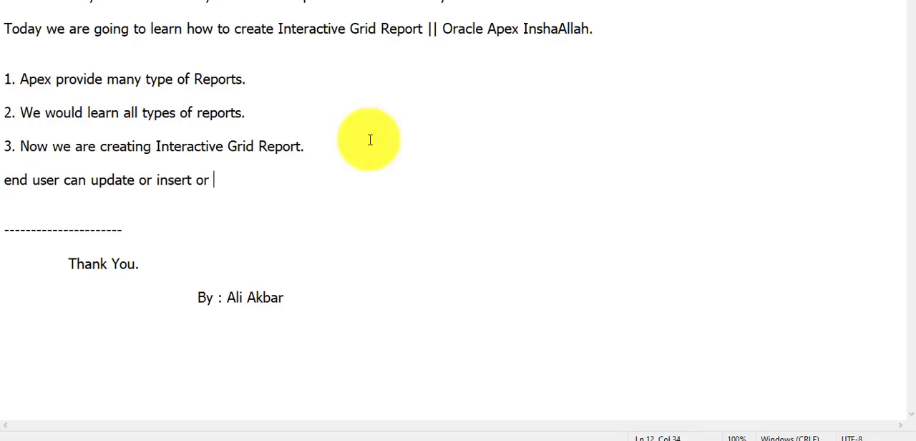
text( delete re)
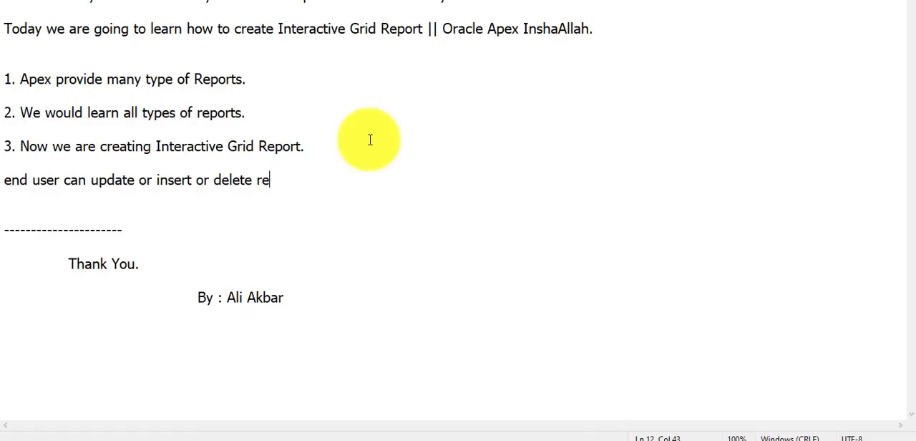
text(cord from report .but in)
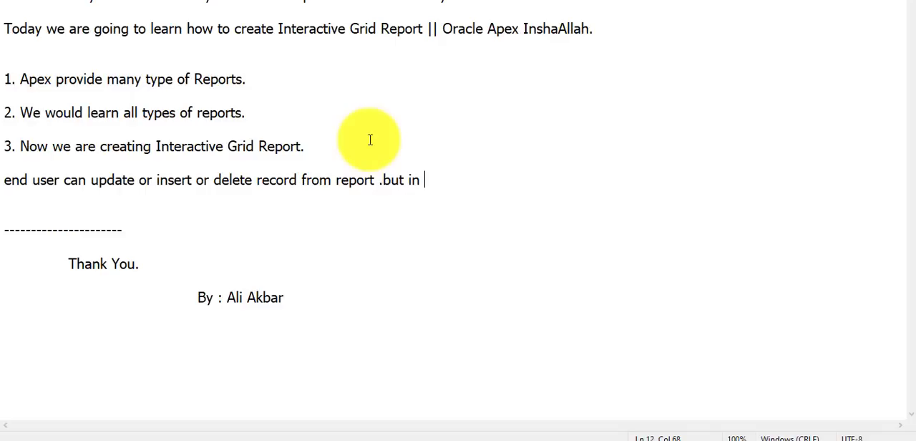
Copy the word "Interactive" from item 3 to the end of the new line and complete it with "reportuser cant do this"
double_click(172, 149)
key(ctrl+c)
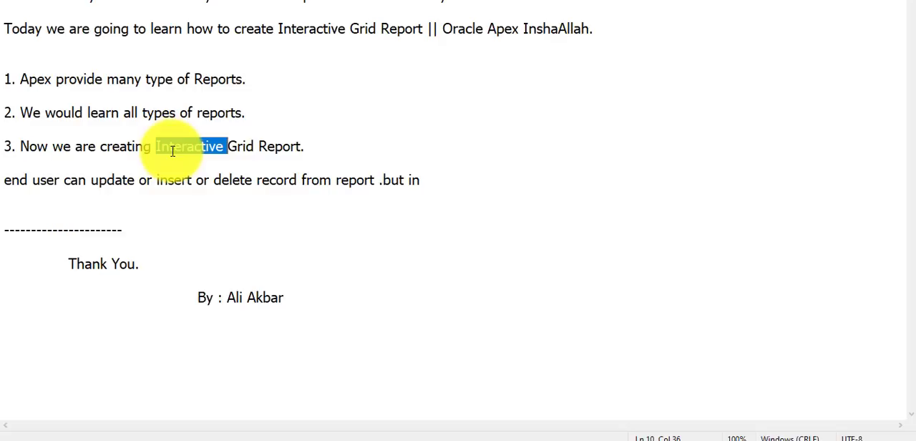
click(449, 180)
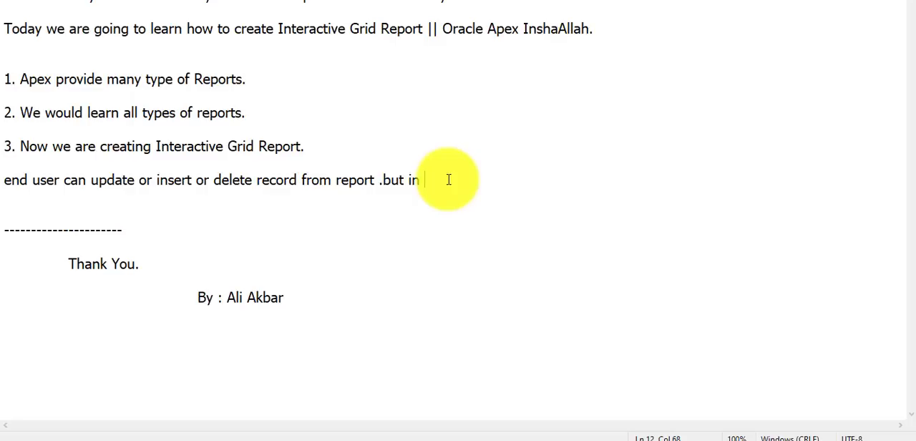
key(ctrl+v)
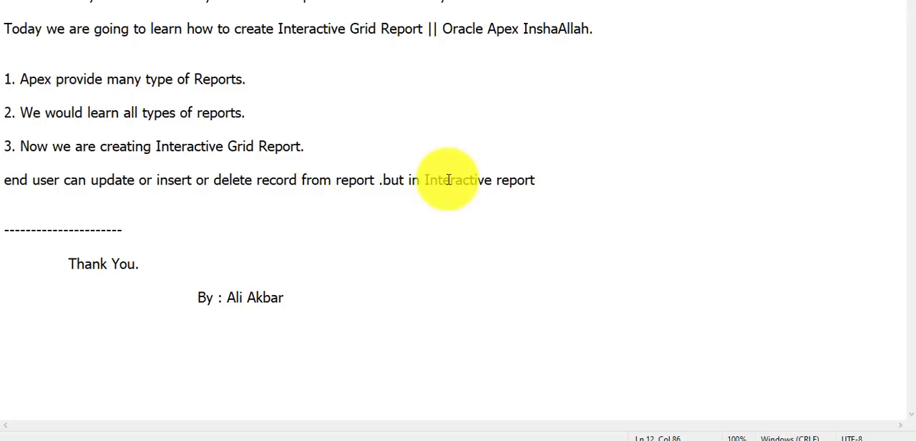
text(reportuser cant do this)
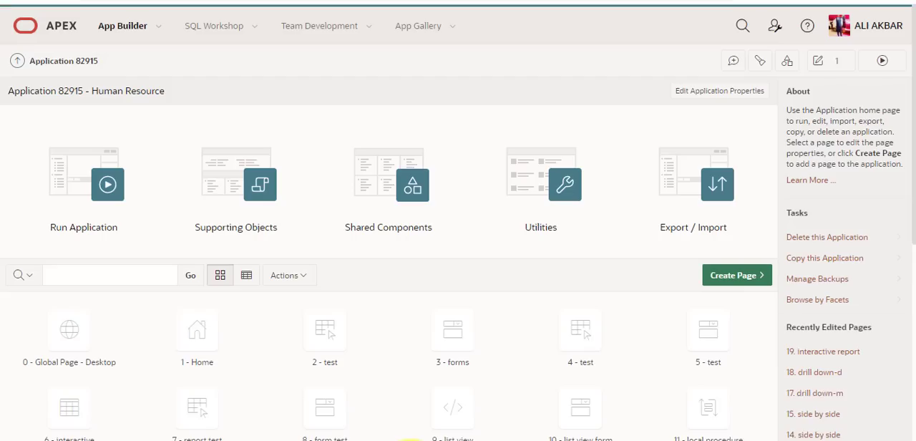
Switch to Oracle APEX and start a new report page of type Interactive Grid in the Human Resource application
click(411, 440)
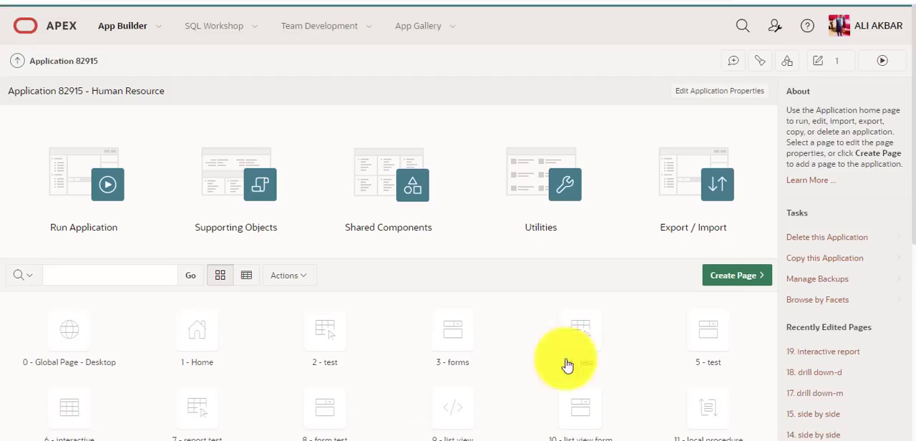
click(737, 276)
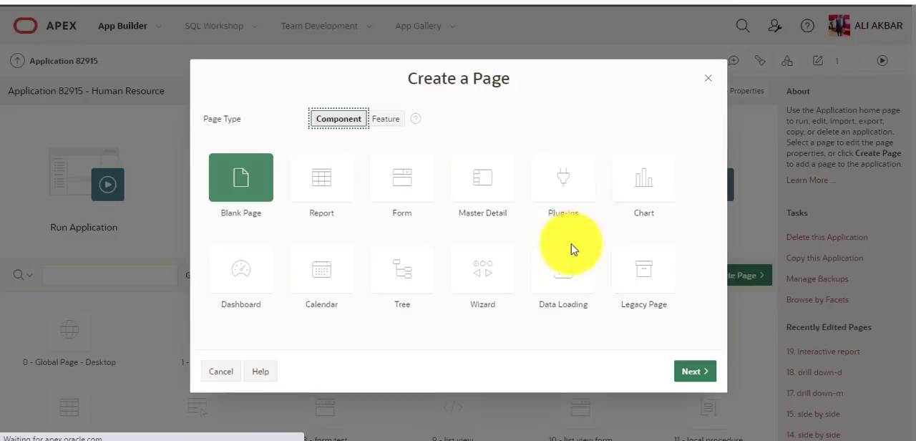
click(331, 171)
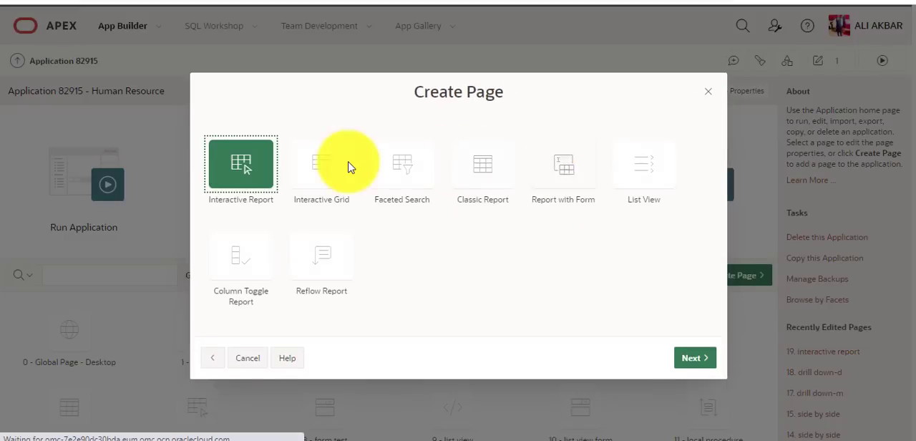
click(330, 166)
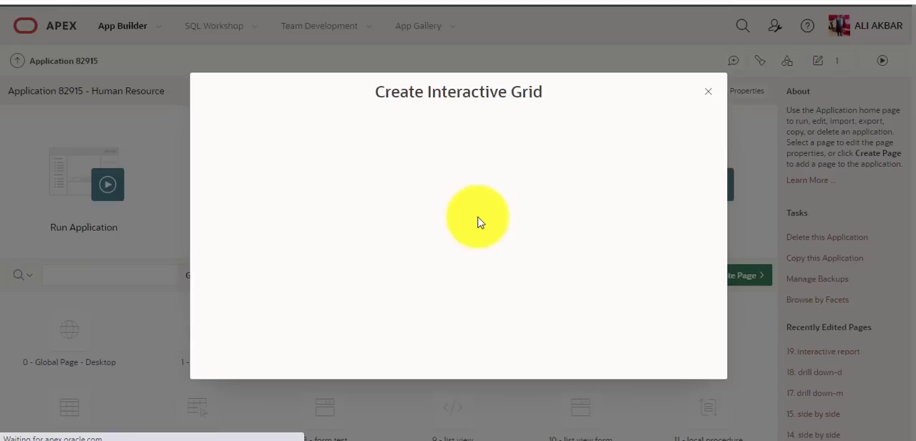
Name the new page "interactive grid" and continue to the navigation menu settings
click(468, 243)
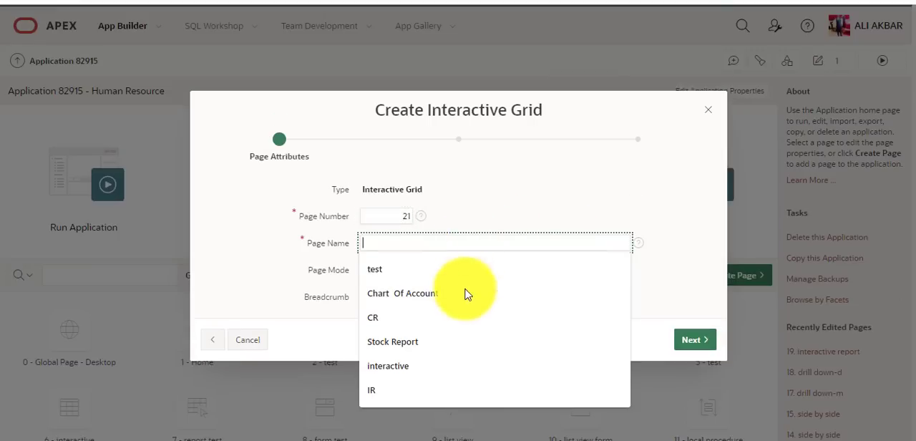
click(462, 366)
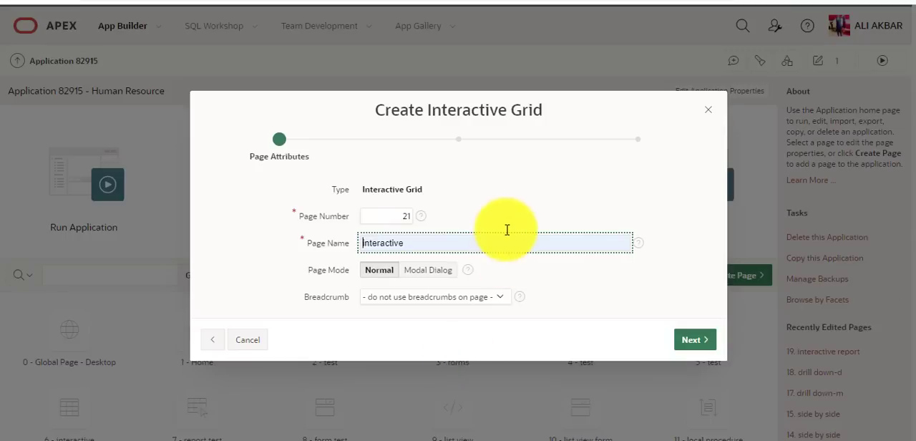
click(505, 245)
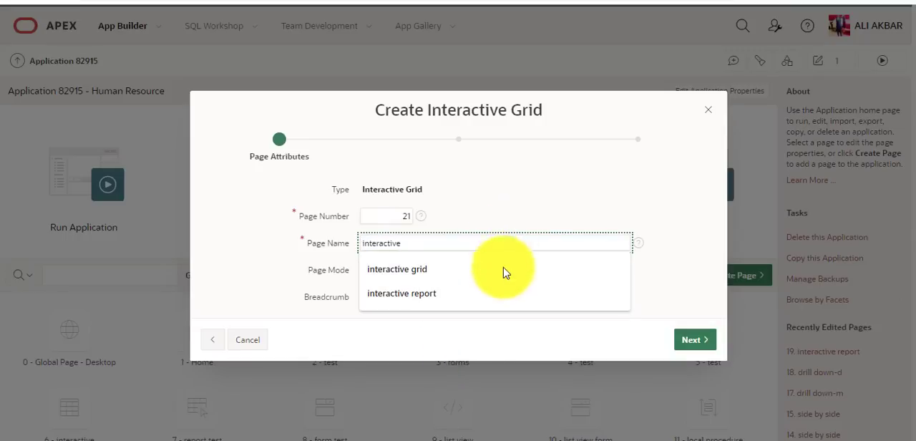
click(505, 271)
click(692, 341)
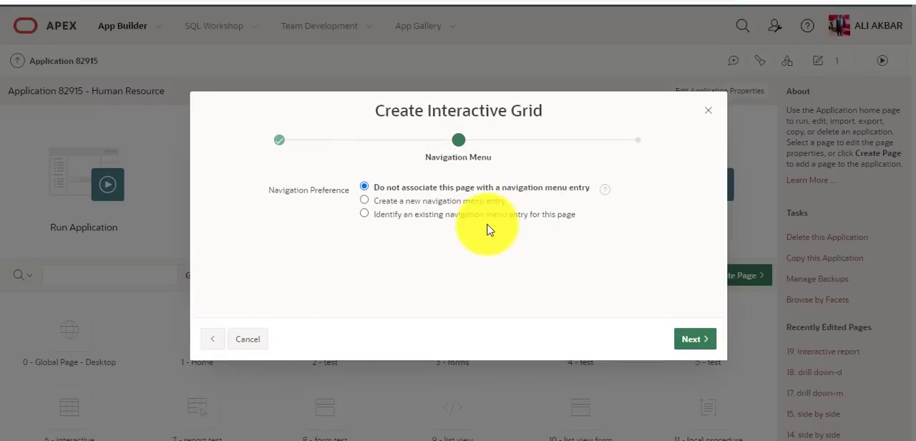
Create a new navigation menu entry named "interactive grid" with no parent and continue to the report source
click(480, 201)
click(515, 221)
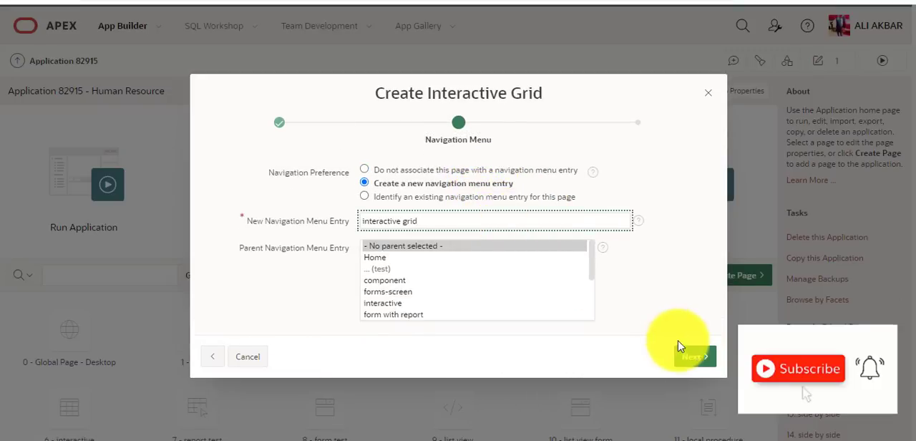
click(687, 354)
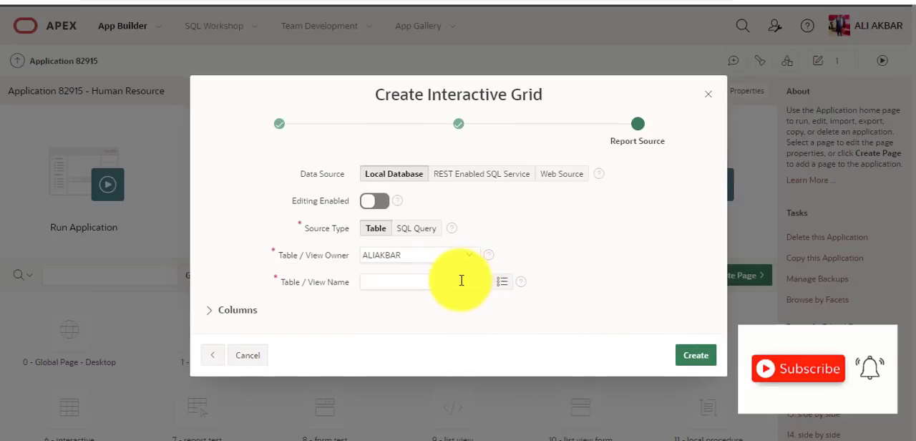
Choose the ITEM table as the local database source and create the interactive grid page
click(466, 282)
click(503, 282)
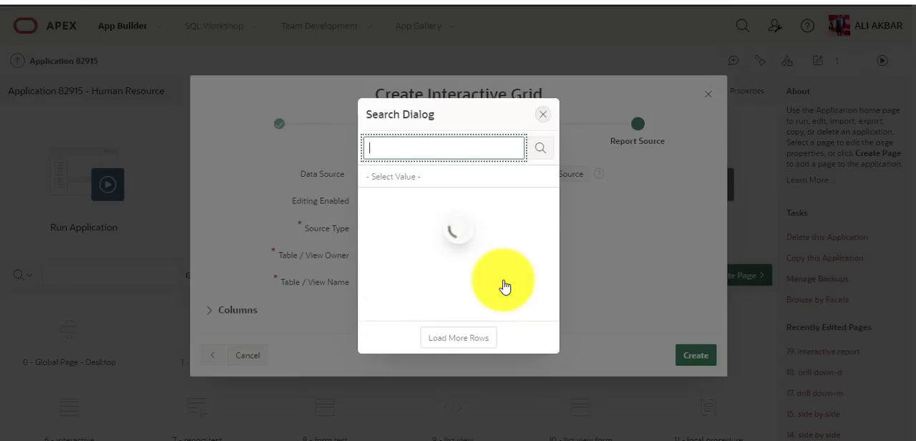
scroll(503, 286, down, 10)
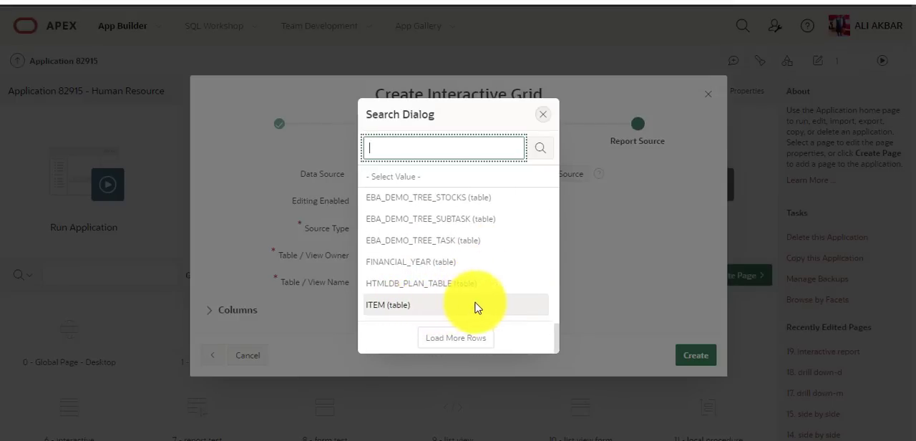
click(478, 306)
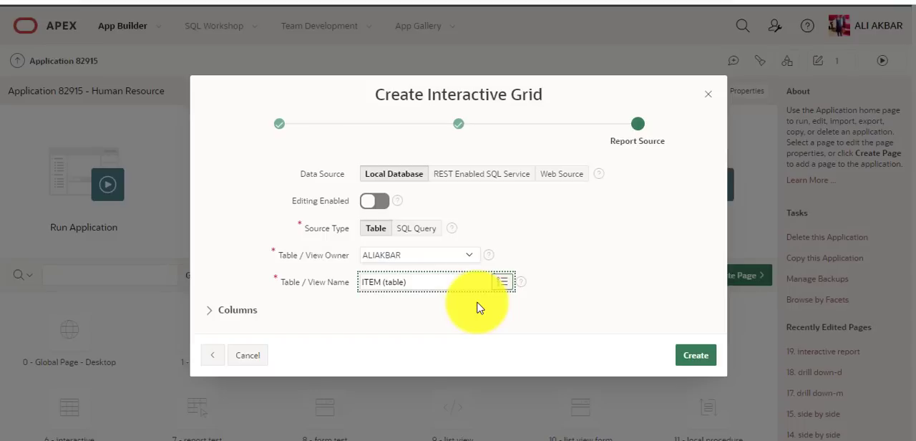
click(693, 357)
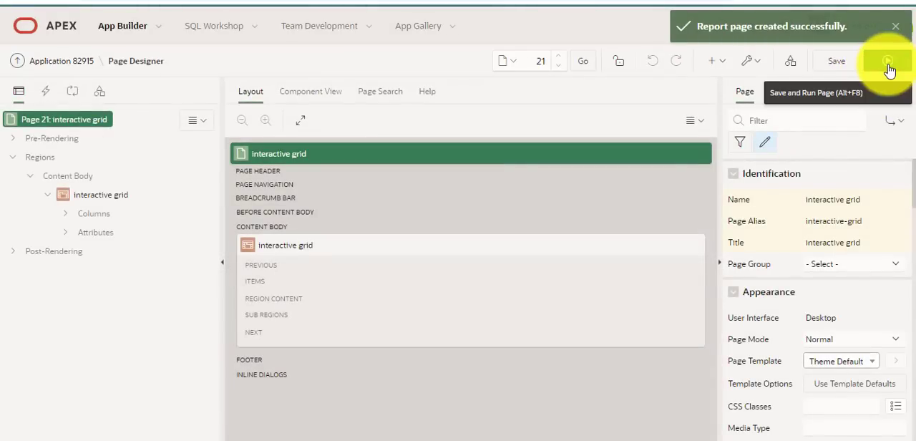
Run page 21 and examine the interactive grid in the running application
click(887, 68)
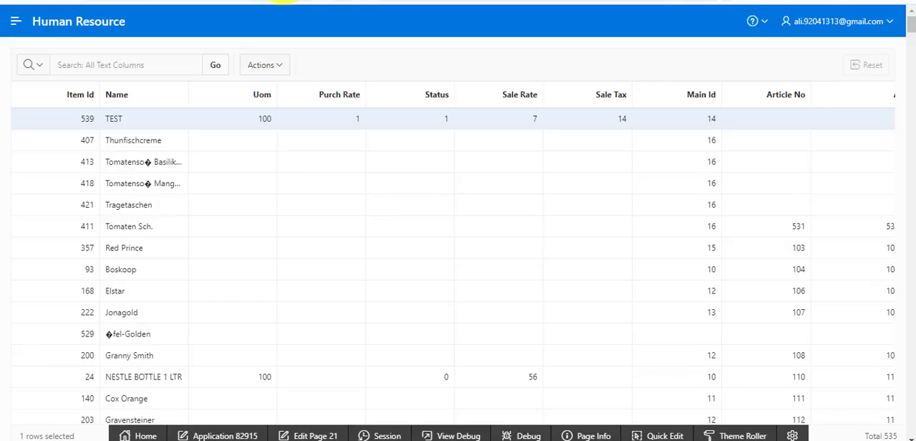
click(86, 0)
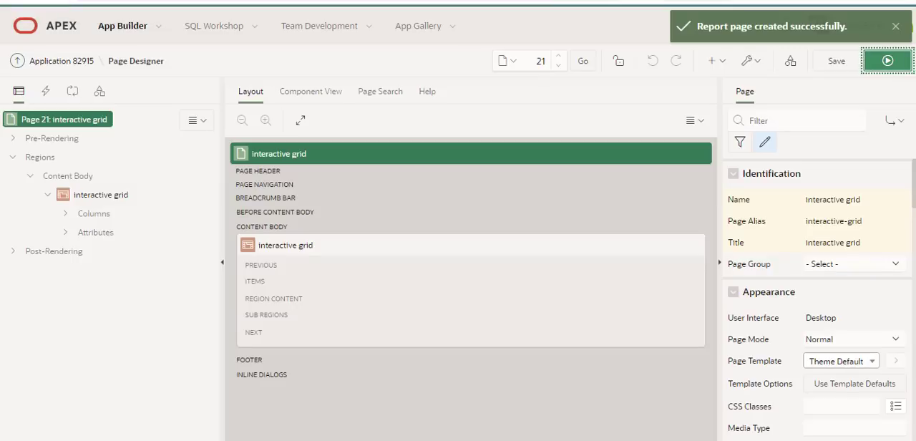
click(193, 0)
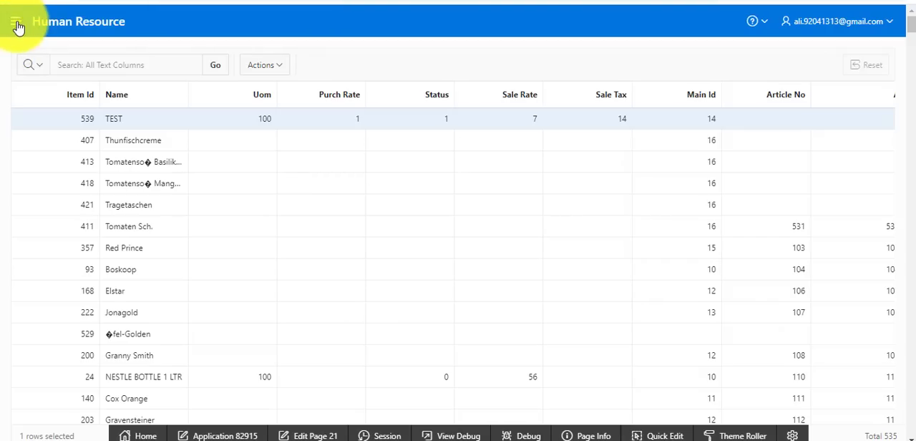
Open the interactive report page from the application's navigation to compare it, and return to the interactive grid page
click(18, 25)
scroll(67, 373, down, 2)
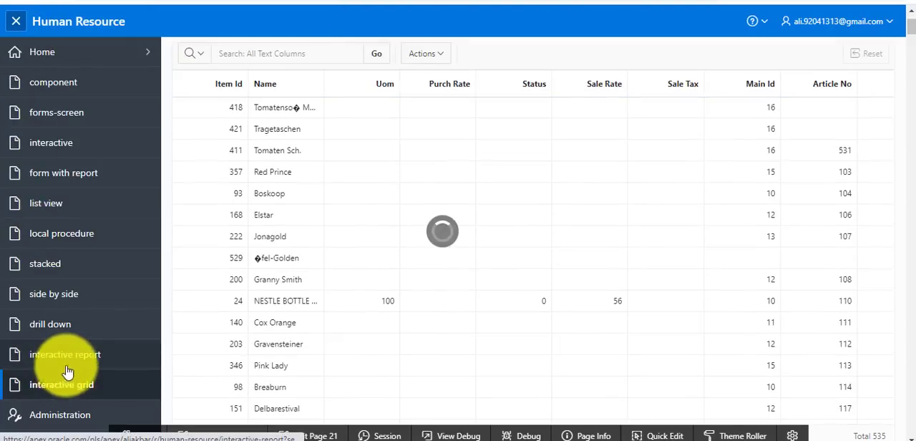
click(85, 364)
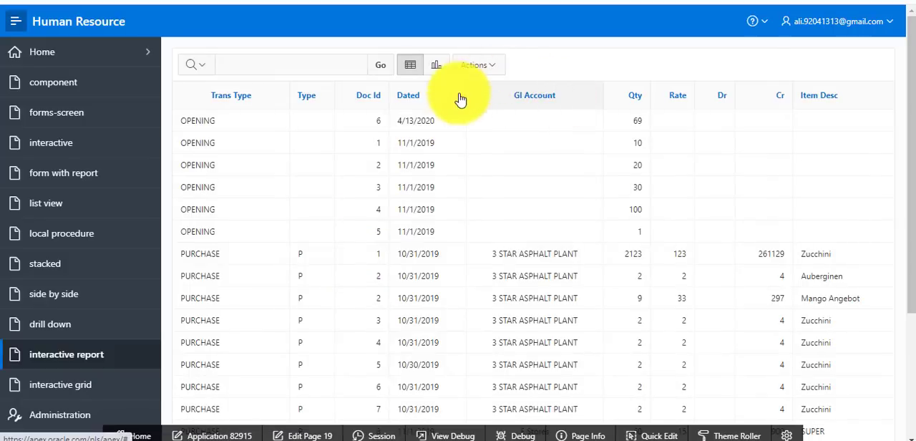
click(108, 384)
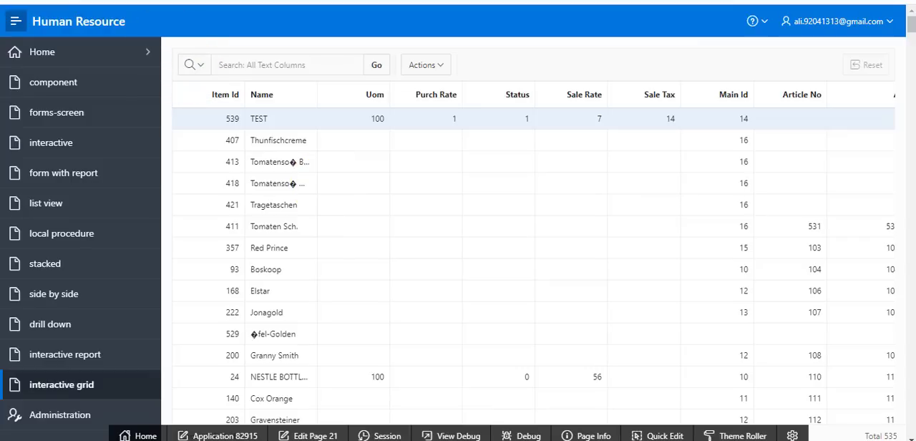
Return to page 21 in Page Designer, enable editing in the interactive grid's attributes, and save the page
click(304, 431)
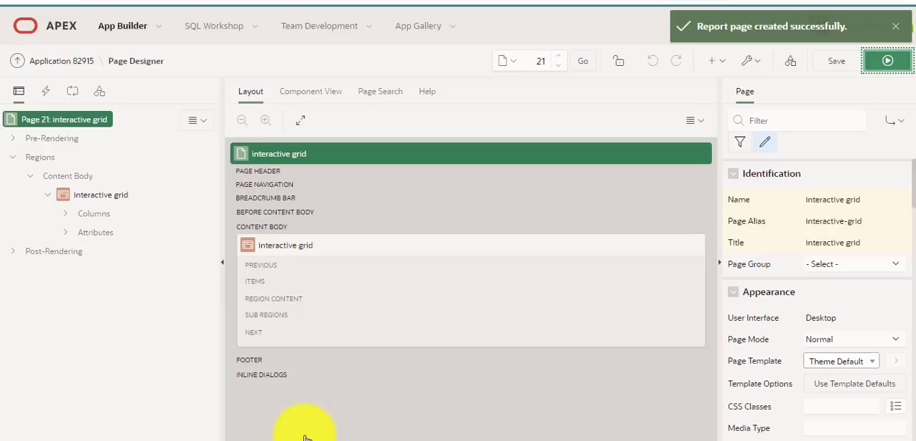
click(65, 233)
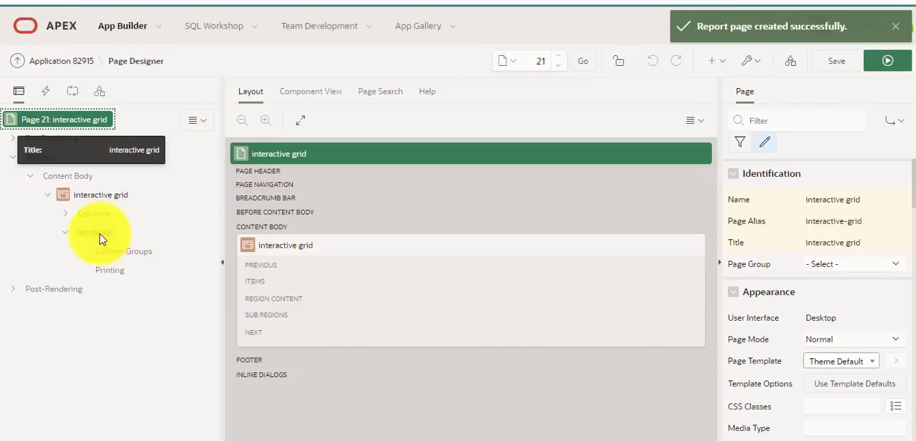
click(97, 233)
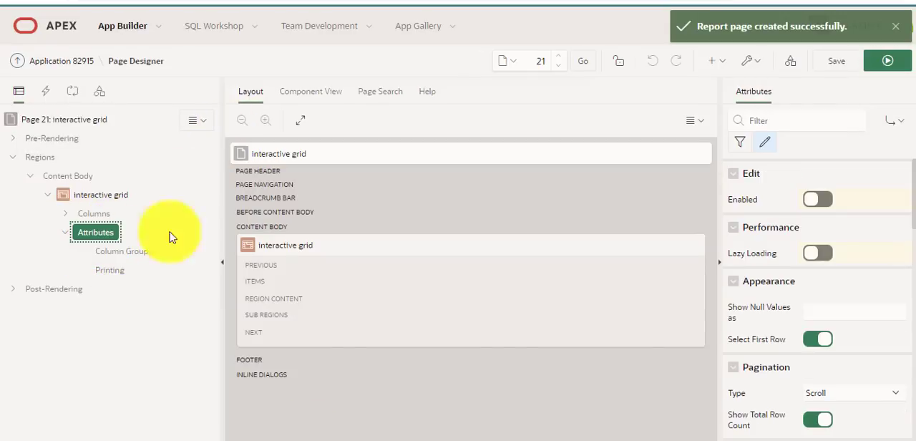
click(817, 199)
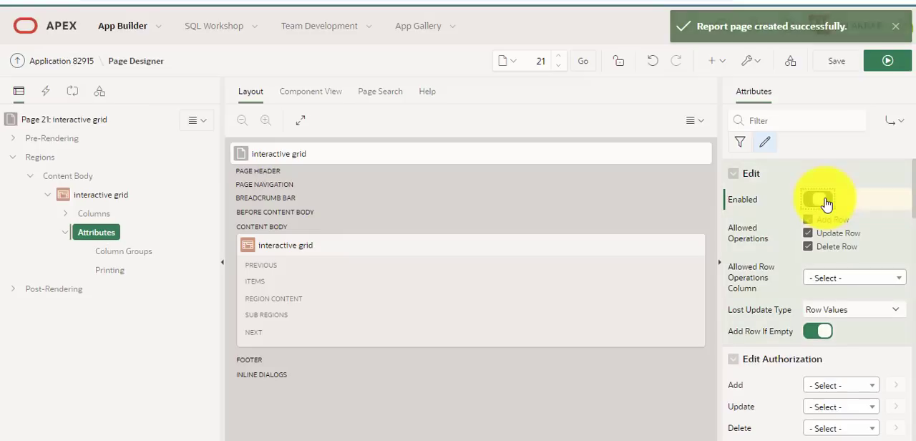
click(844, 63)
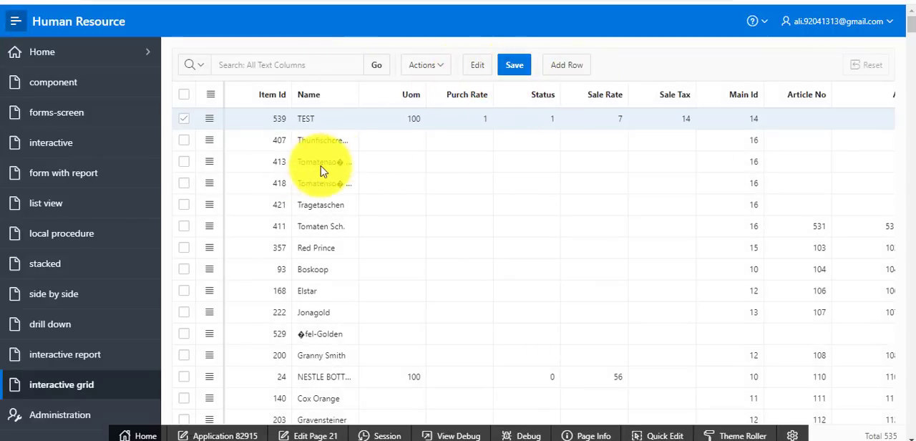
Try editing the Item Id cell of item 418 in place and add a blank row beneath it in the interactive grid
double_click(278, 188)
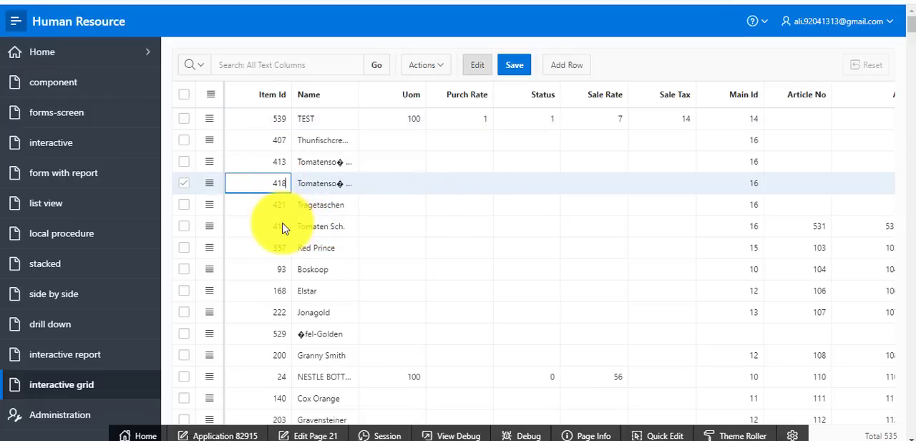
click(567, 70)
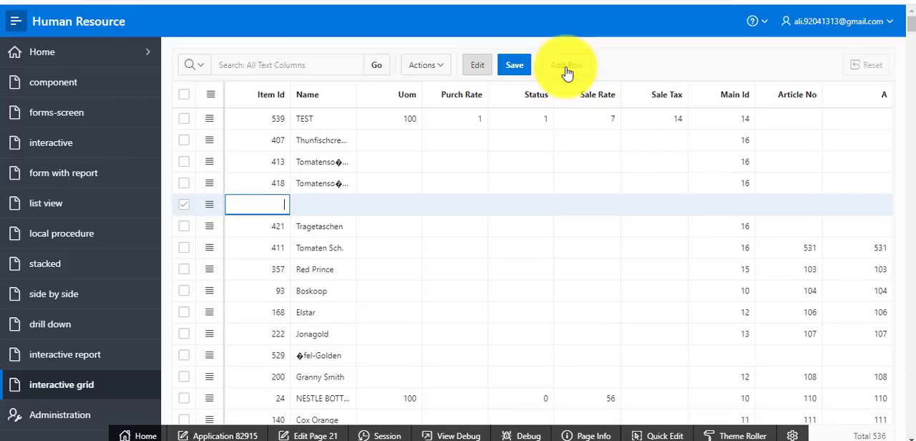
Open the interactive report page, leaving the unsaved grid row behind, and try to edit its Trans Type and Dated cells for comparison
click(102, 355)
click(519, 66)
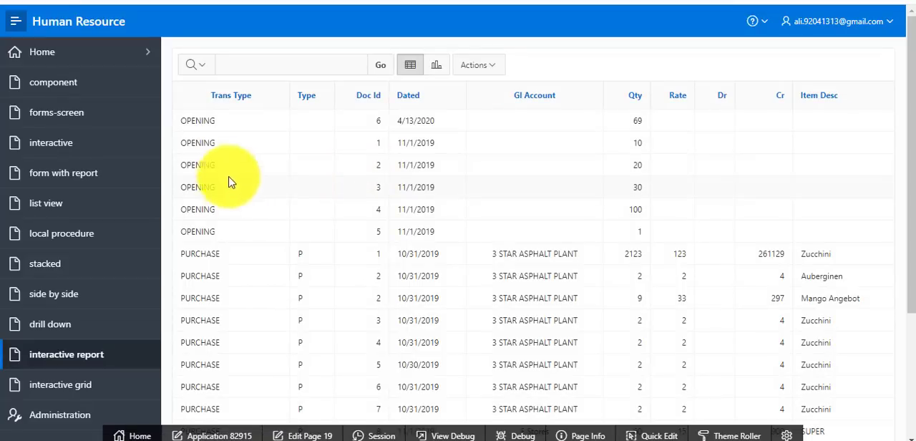
double_click(227, 170)
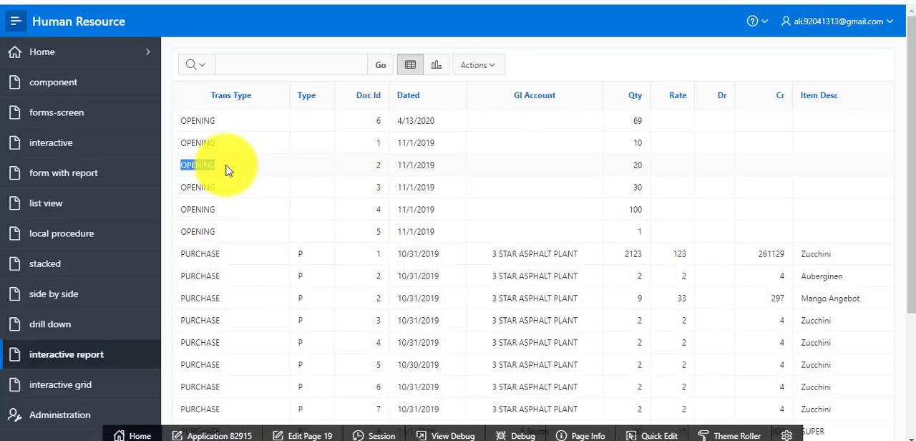
triple_click(429, 178)
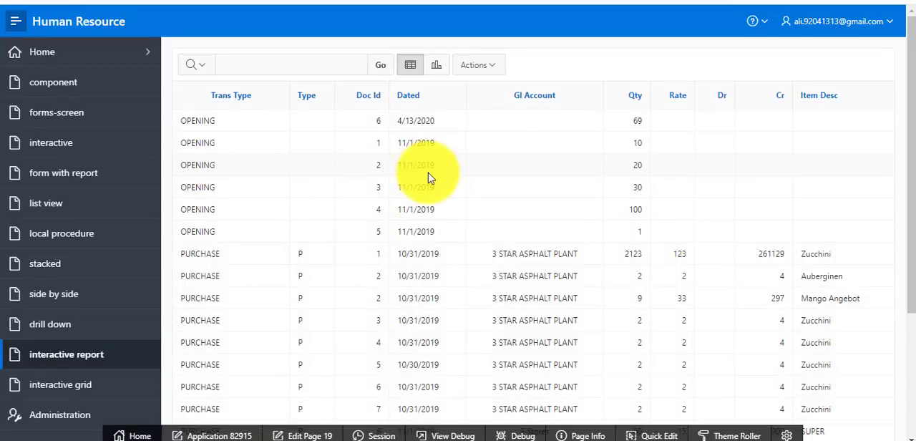
click(431, 249)
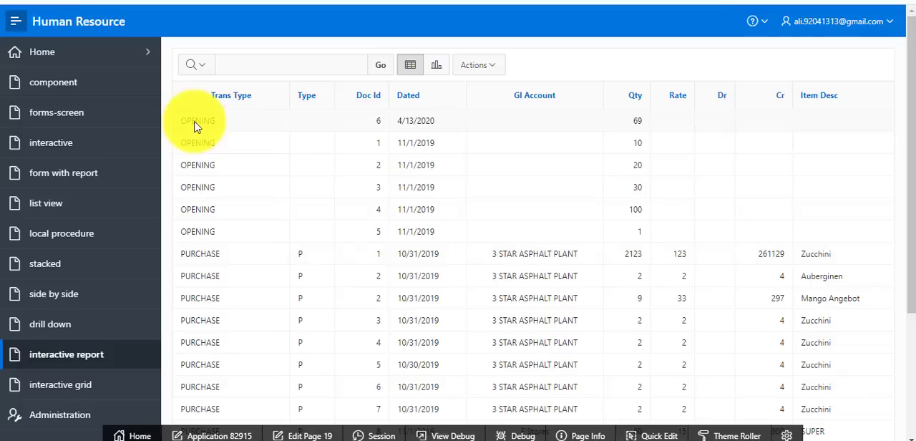
Open page 19 in Page Designer, check the interactive report's attributes for editing options, and return to the running application
click(308, 435)
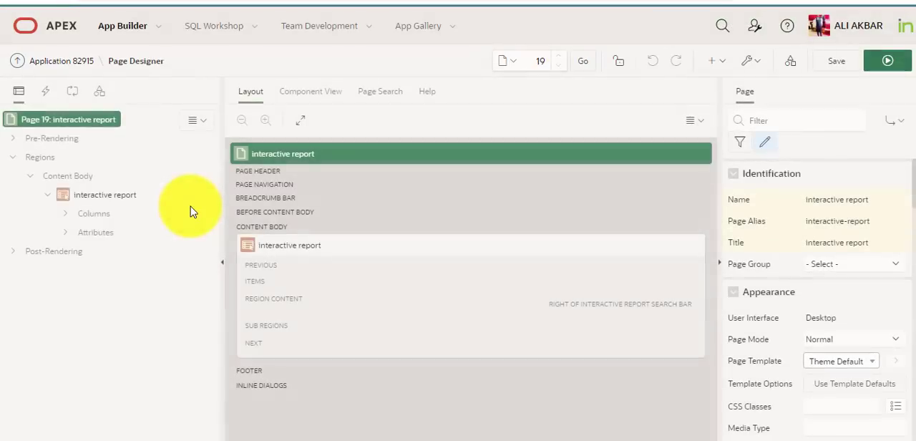
click(100, 236)
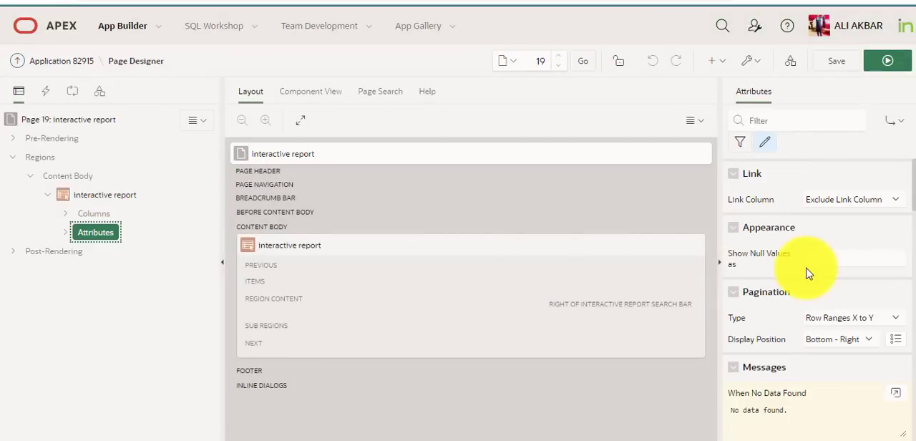
scroll(820, 239, down, 2)
scroll(872, 240, up, 2)
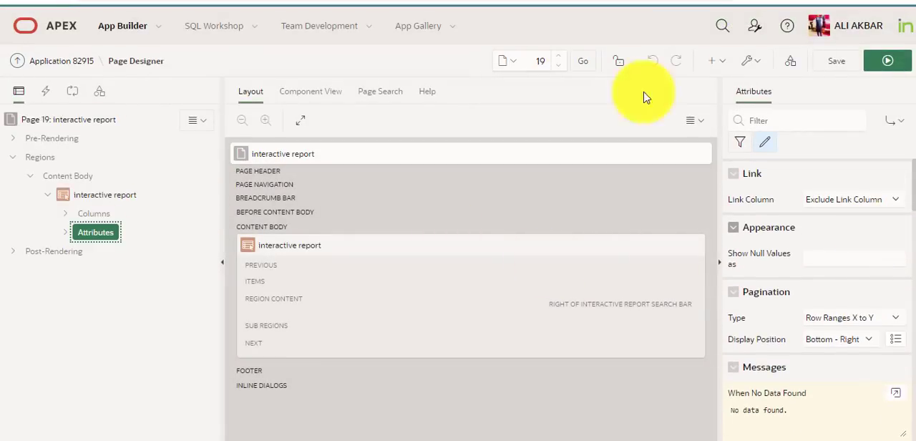
click(218, 2)
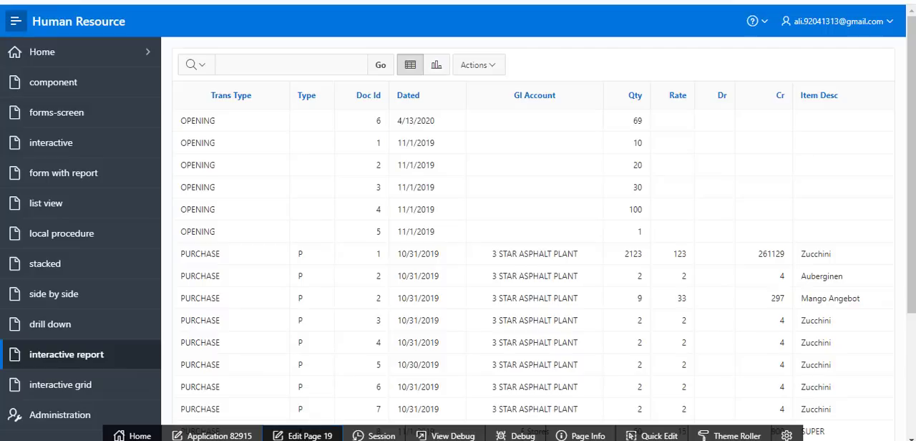
Open the interactive grid page and set the Item Id of the Tomaten Sch. row to 41564564
click(86, 386)
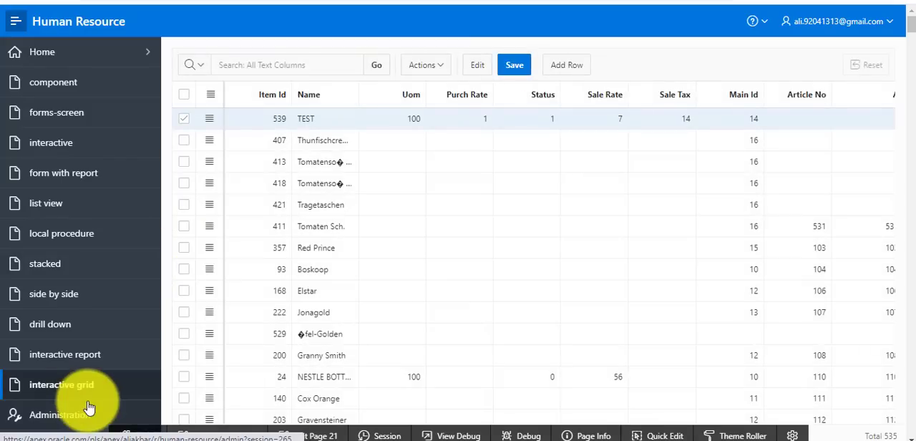
double_click(279, 233)
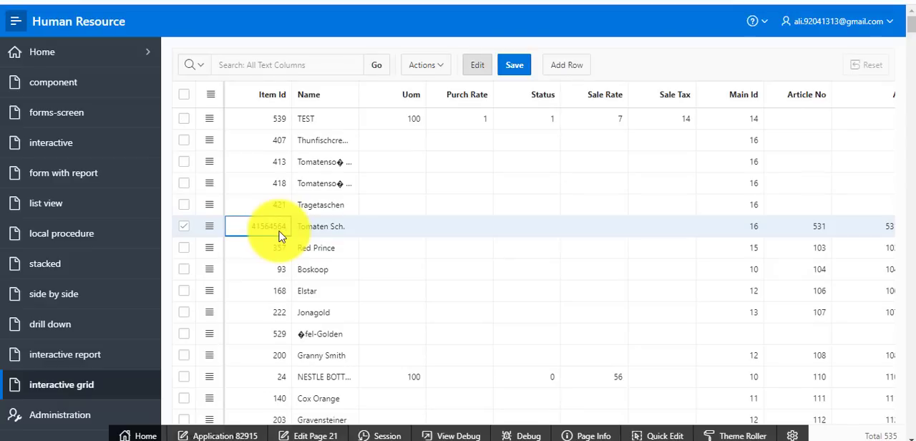
Open page 21 in Page Designer and examine the edit settings in the interactive grid's attributes
click(304, 434)
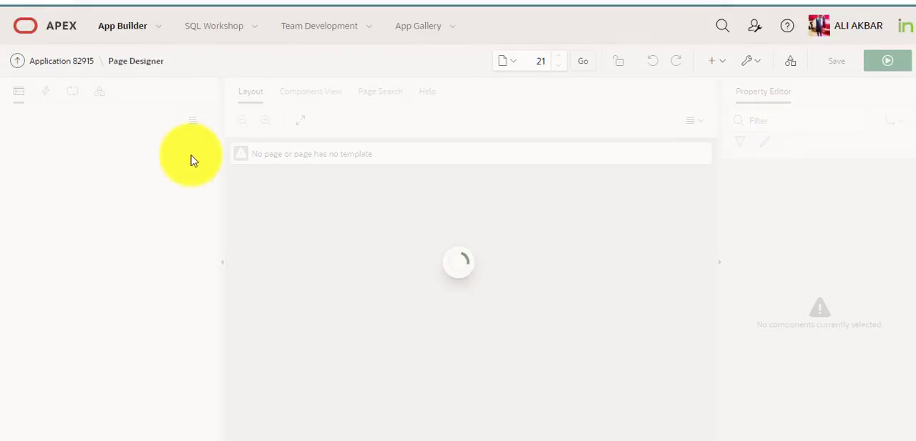
click(86, 238)
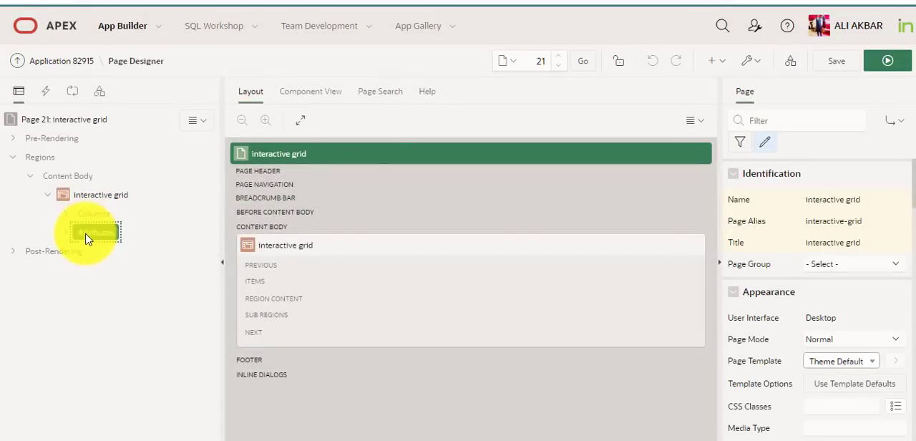
click(819, 200)
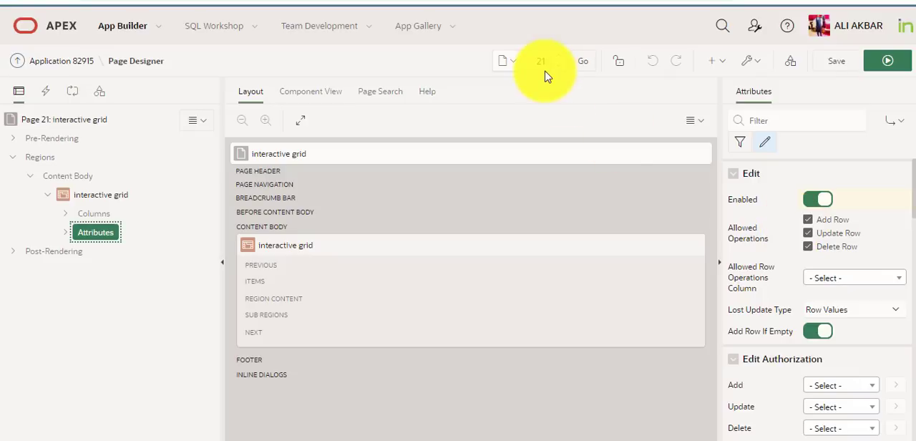
Expand the interactive grid's columns and examine the properties of the row action and UOM columns
click(64, 214)
click(118, 252)
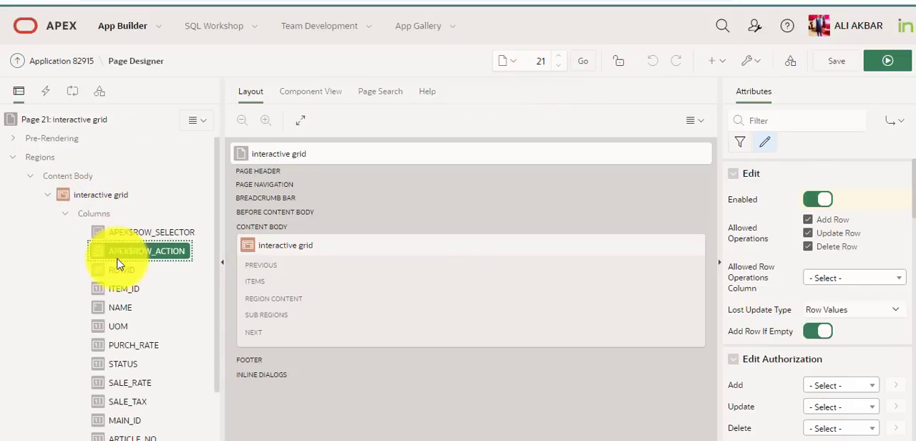
click(120, 325)
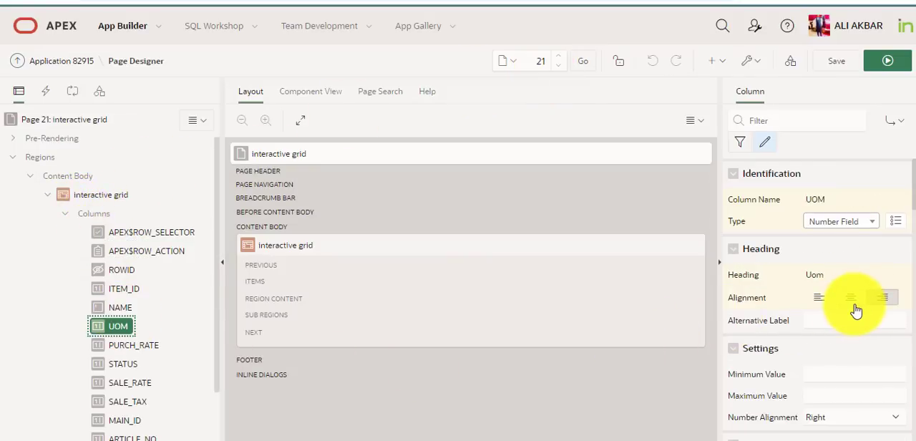
scroll(857, 311, down, 1)
scroll(855, 311, up, 1)
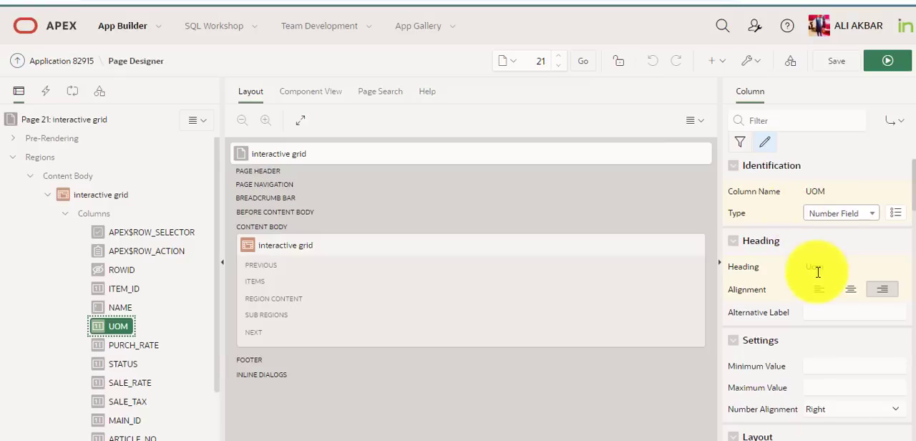
scroll(875, 233, down, 5)
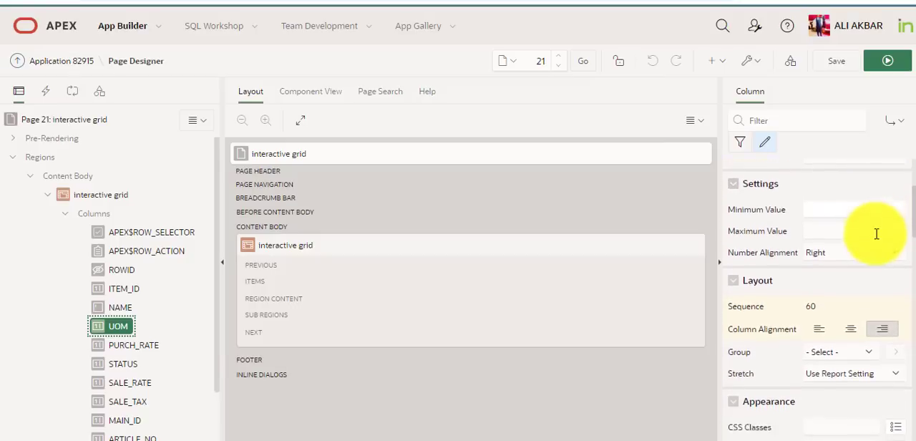
scroll(875, 233, down, 8)
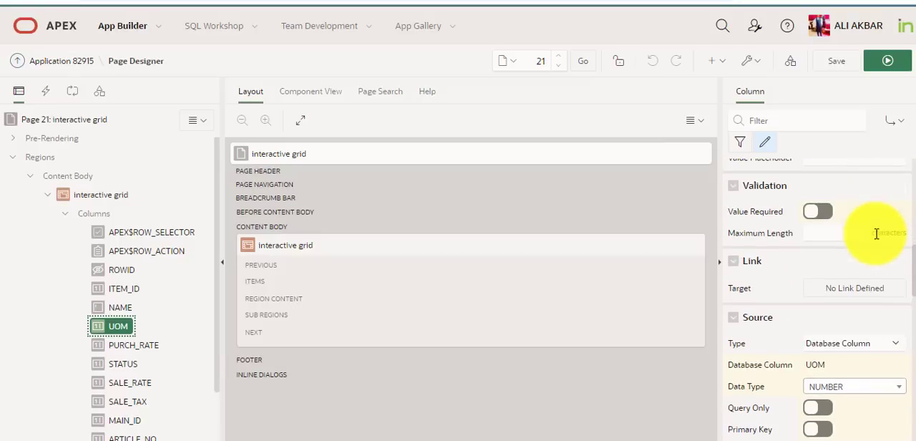
scroll(876, 233, up, 8)
scroll(875, 233, up, 5)
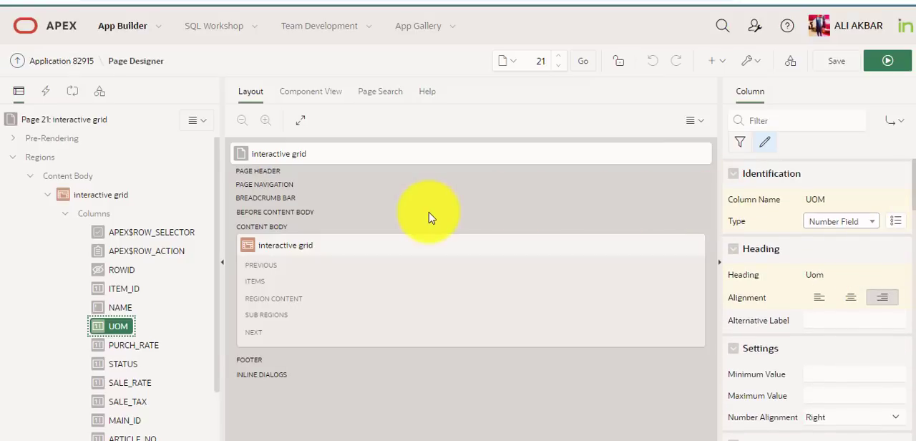
Change the source type of the interactive grid region to SQL Query
click(115, 199)
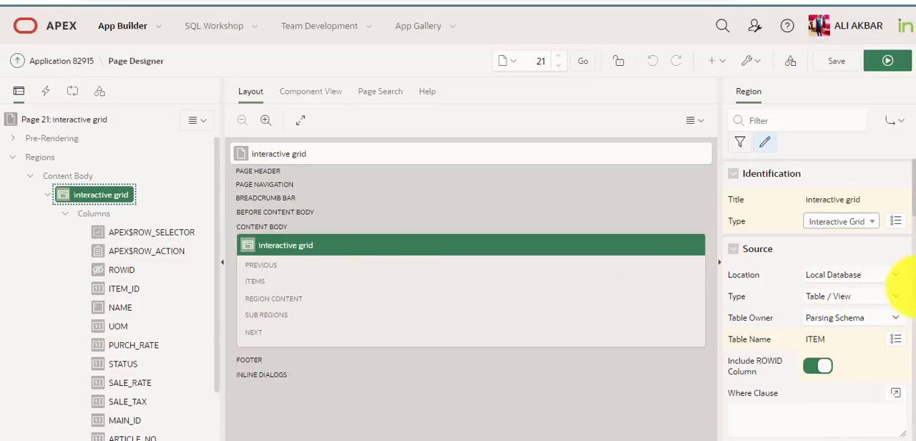
click(897, 296)
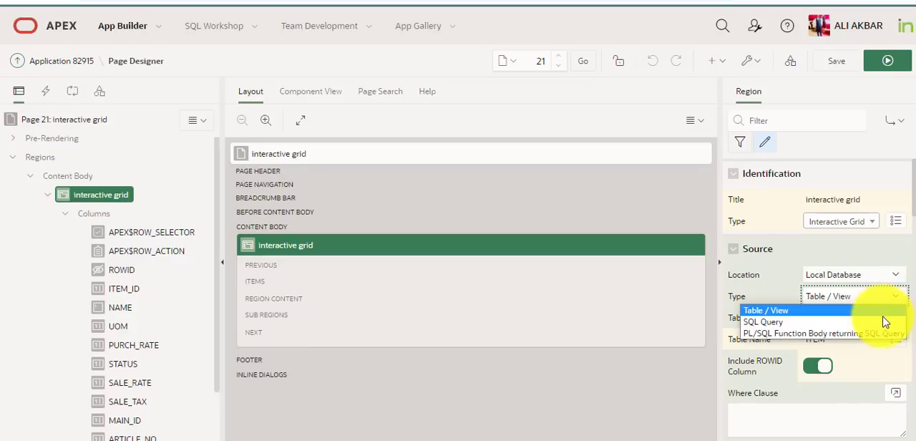
click(885, 323)
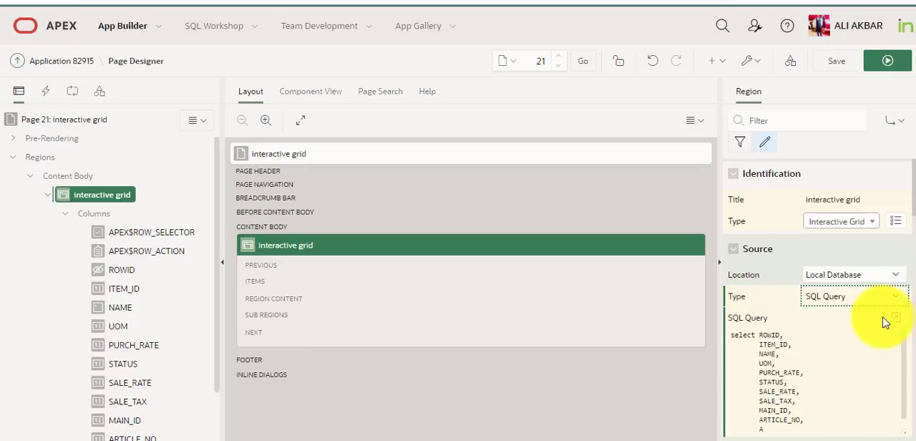
Examine the region's SQL query on the ITEM table in the code editor and close it without changes
click(893, 321)
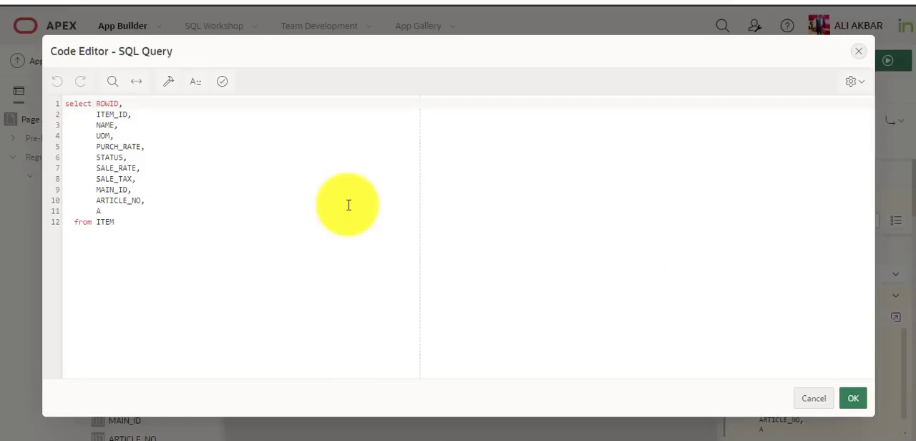
click(174, 199)
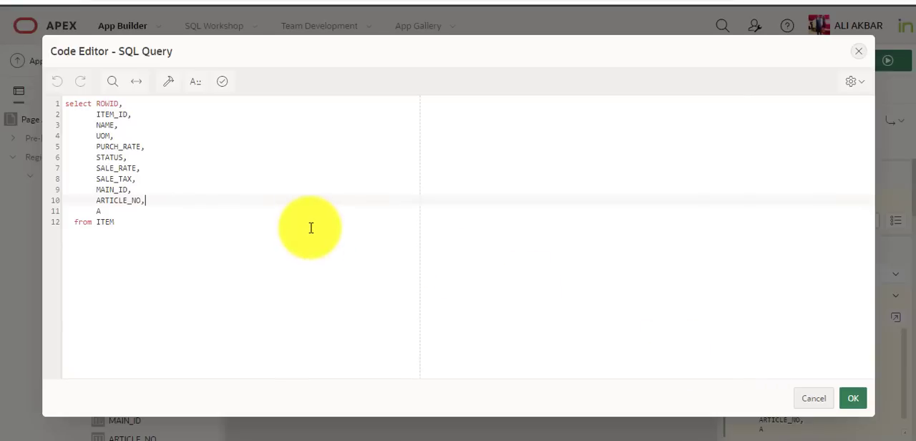
click(809, 401)
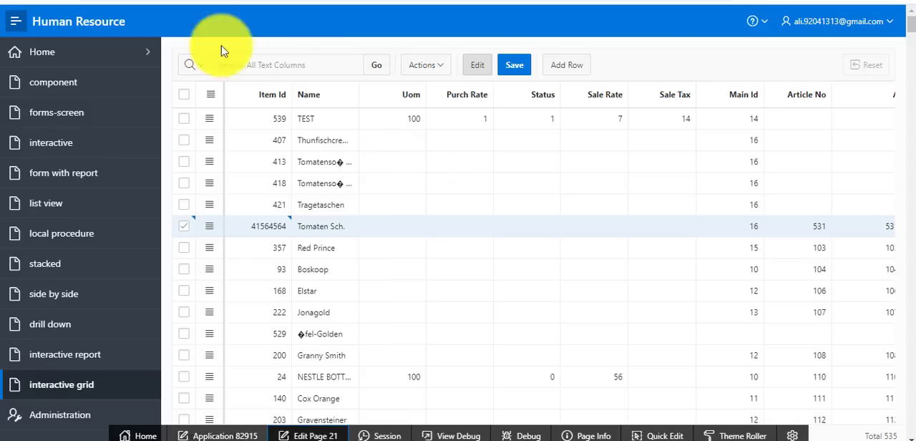